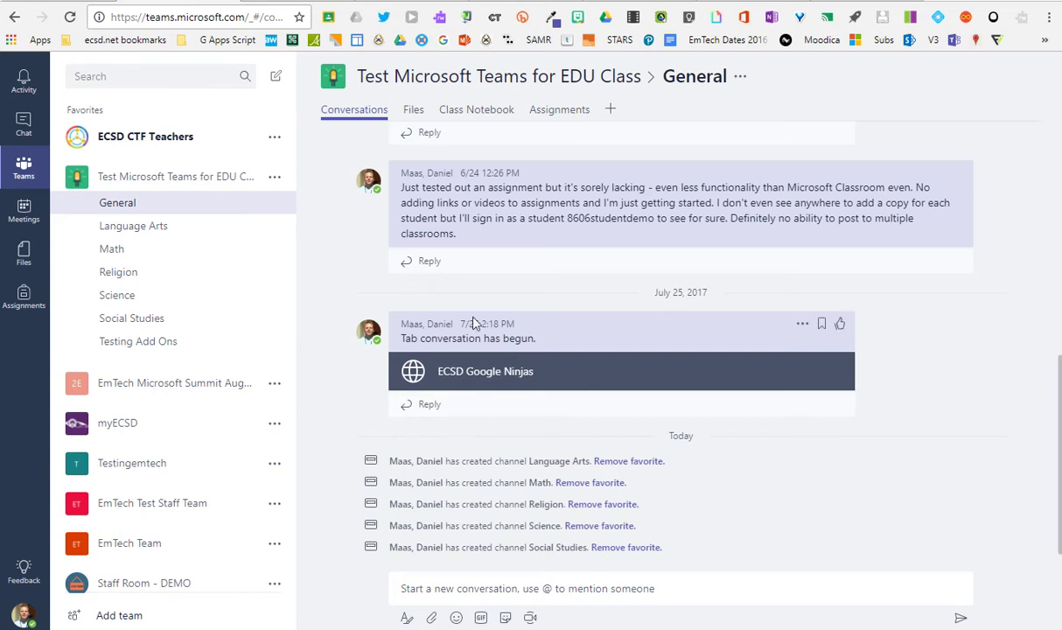
Step: Look over the General channel's files, the file types that can be created there, and the Class Notebook page
click(412, 111)
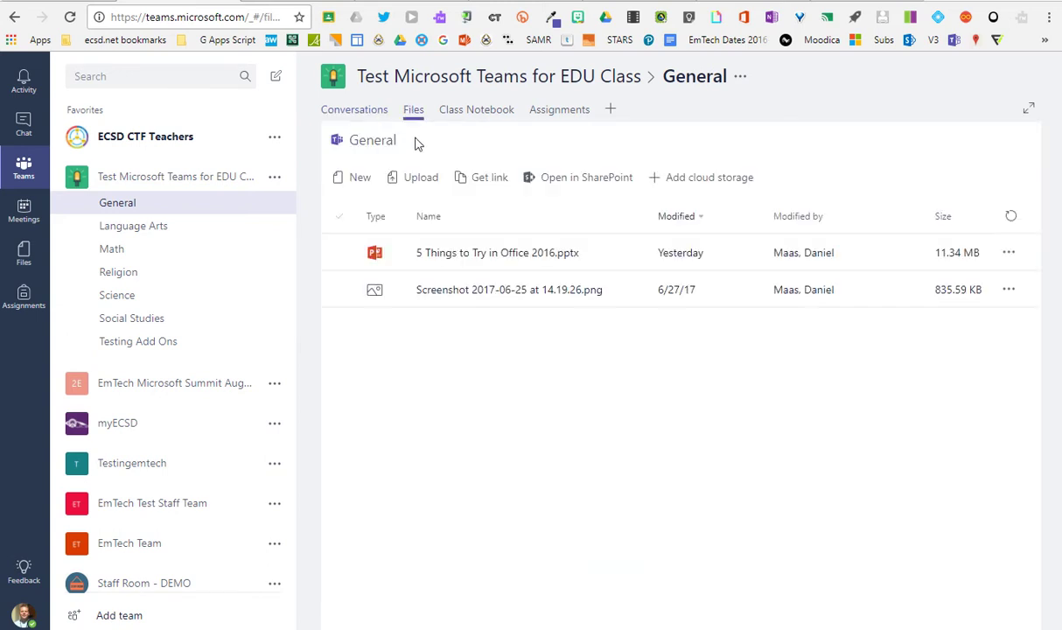
click(363, 182)
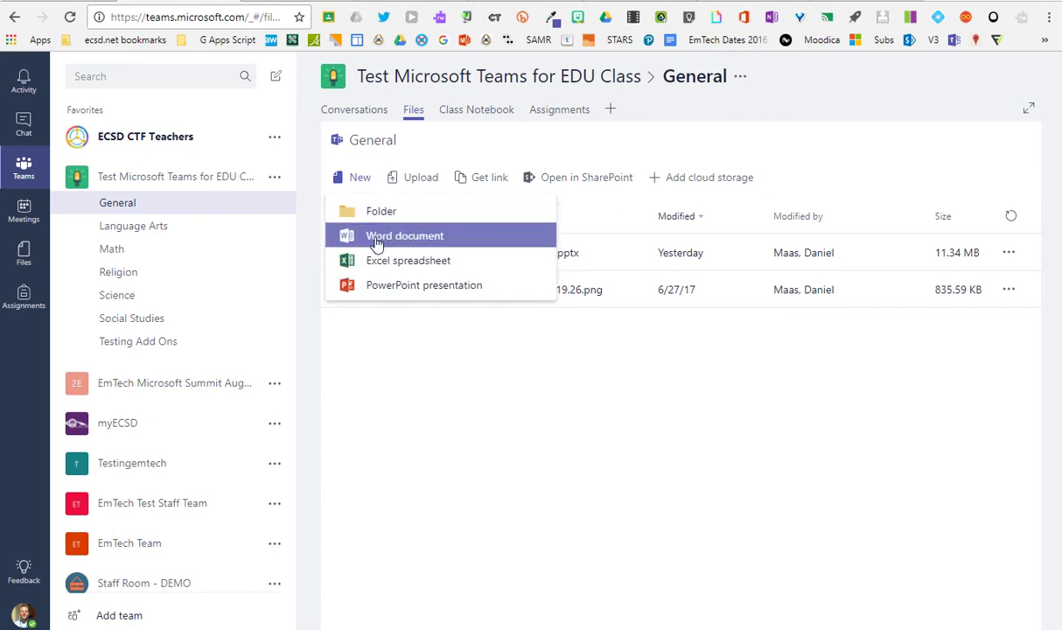
click(358, 354)
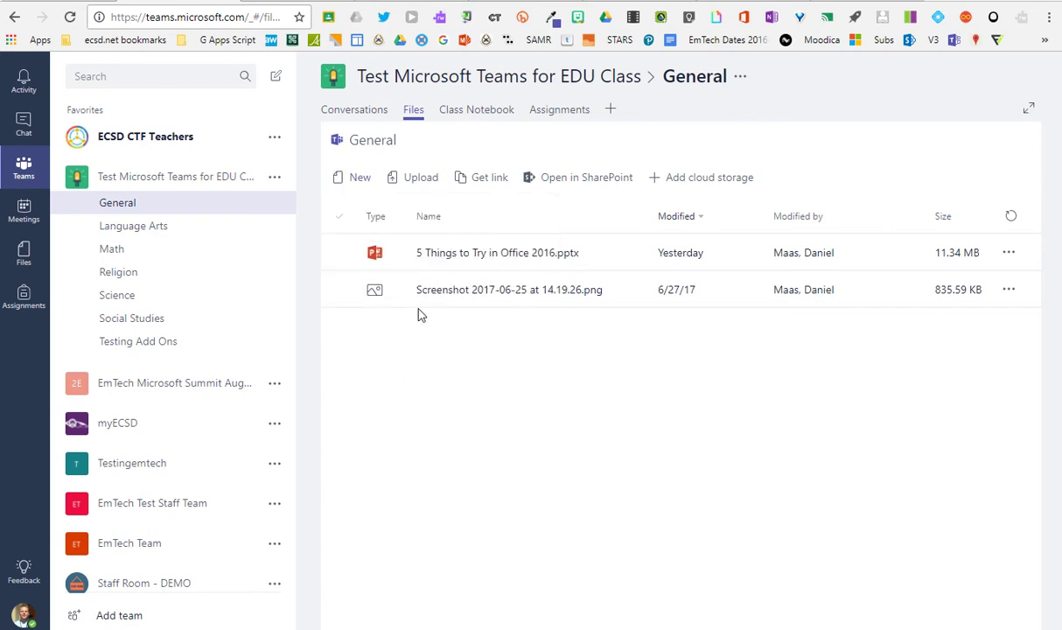
click(477, 111)
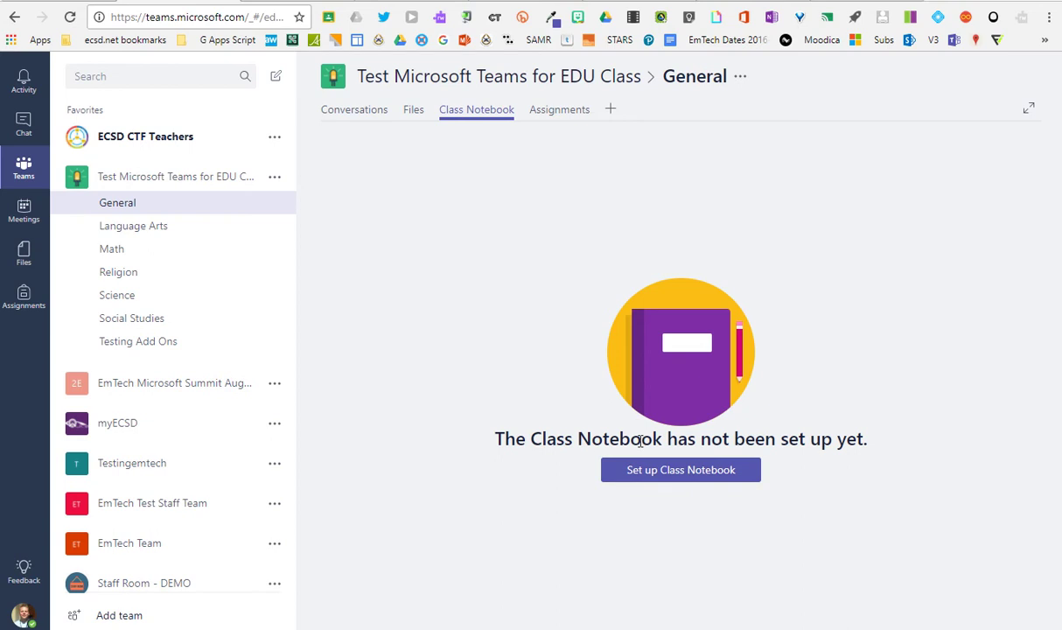
Step: Start a new assignment for the class and title it "Sway Podcast"
click(551, 115)
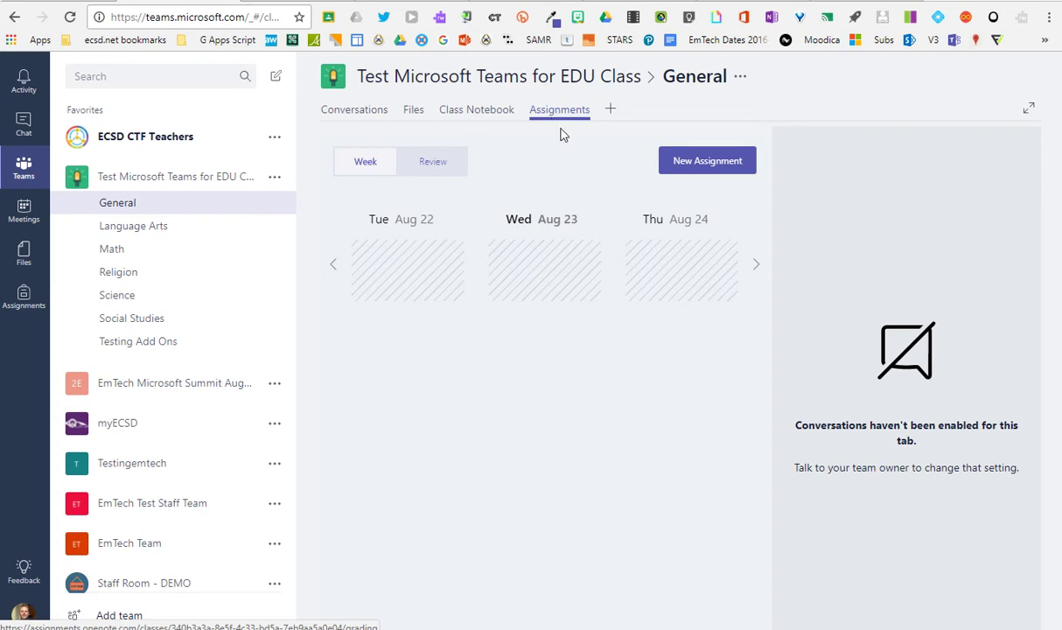
click(691, 165)
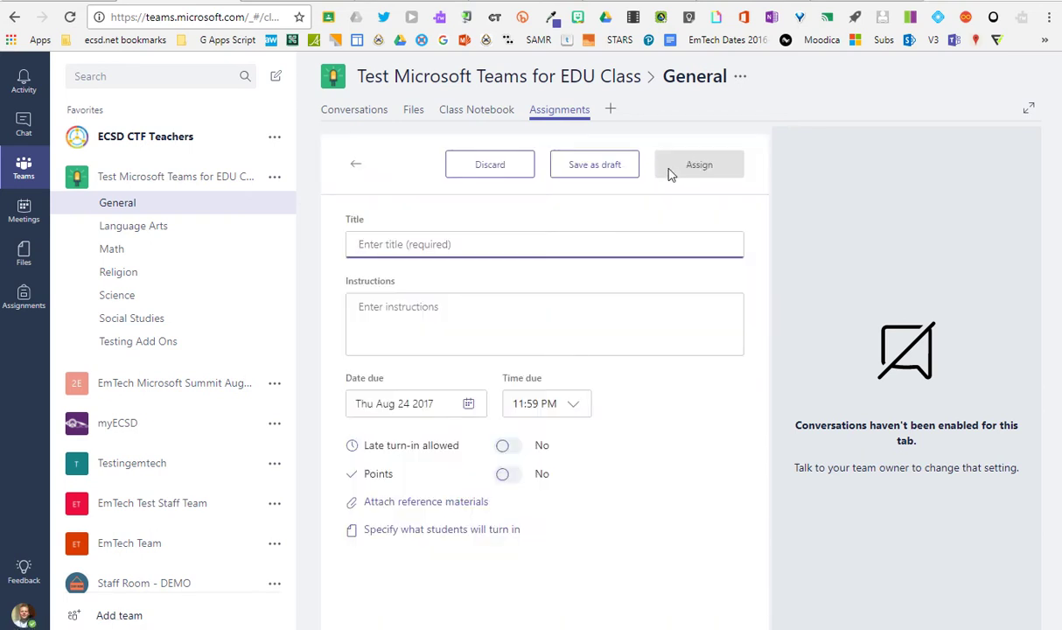
text(Sway )
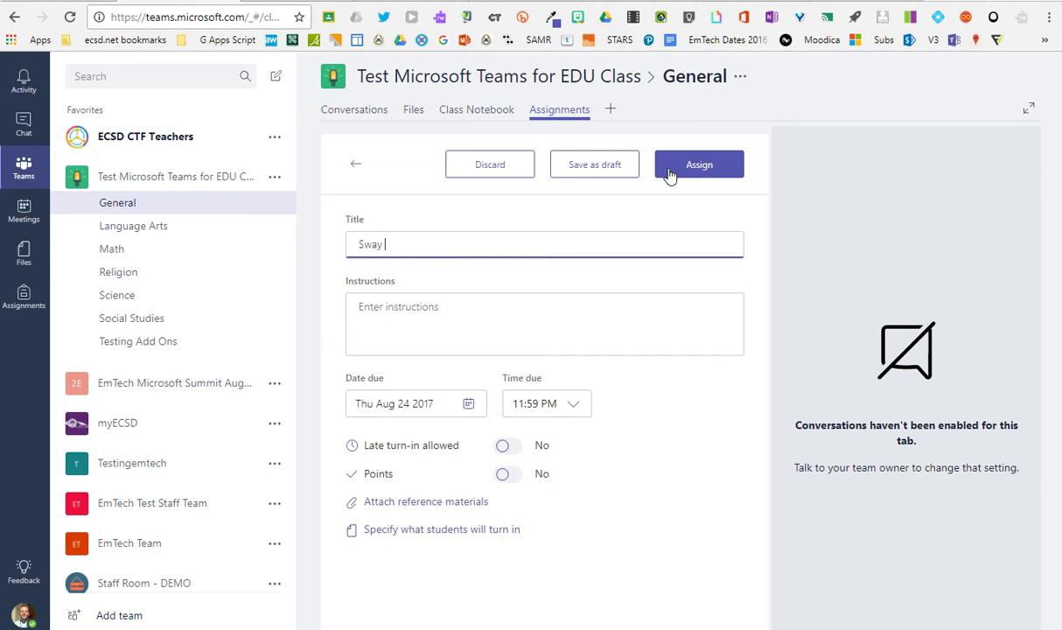
text(Podcast)
Step: Set the assignment to be due Fri Aug 25 2017 at 4:00 PM
click(469, 404)
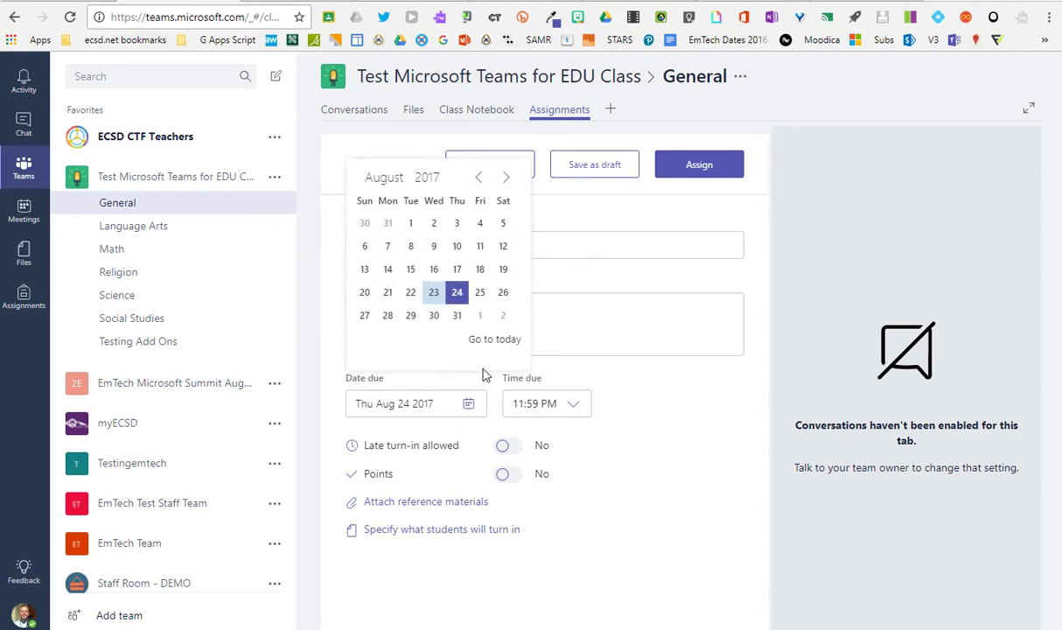
click(481, 292)
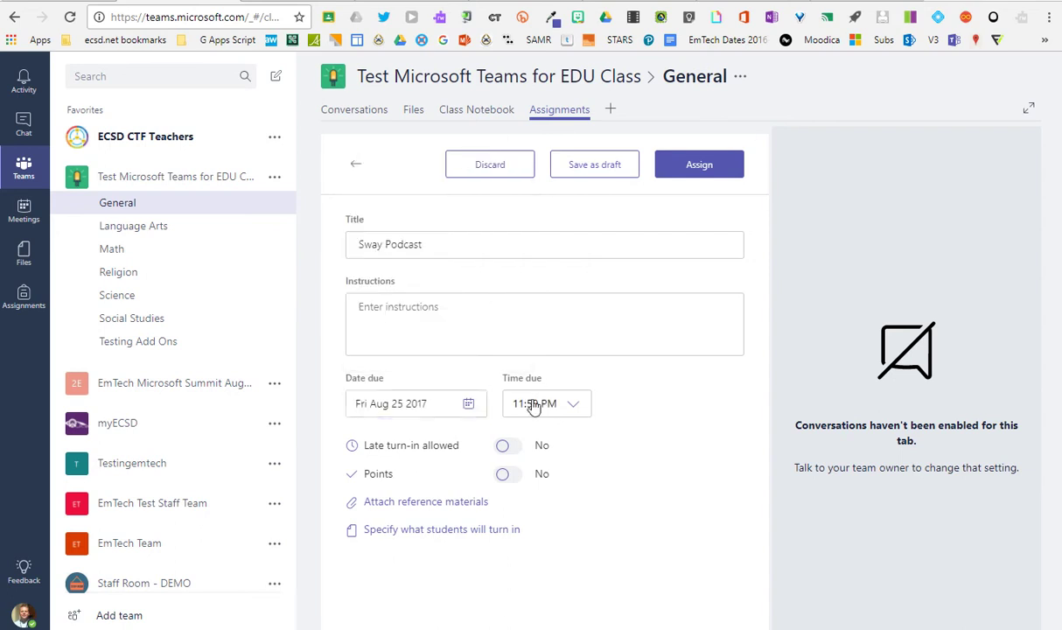
click(535, 404)
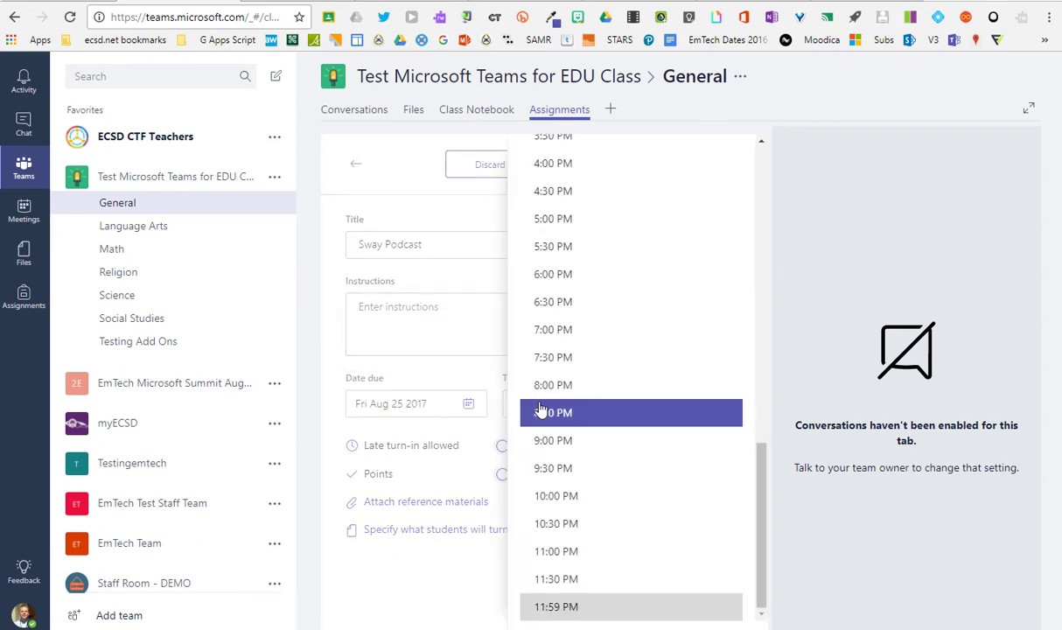
click(553, 170)
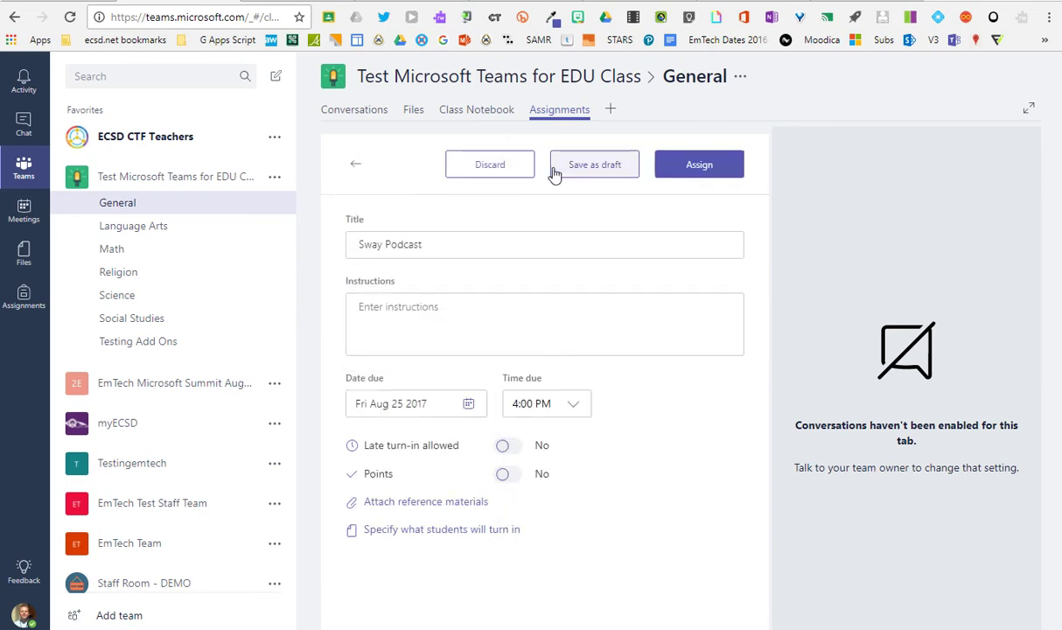
Step: Enable points for the assignment and set them to 20
click(505, 475)
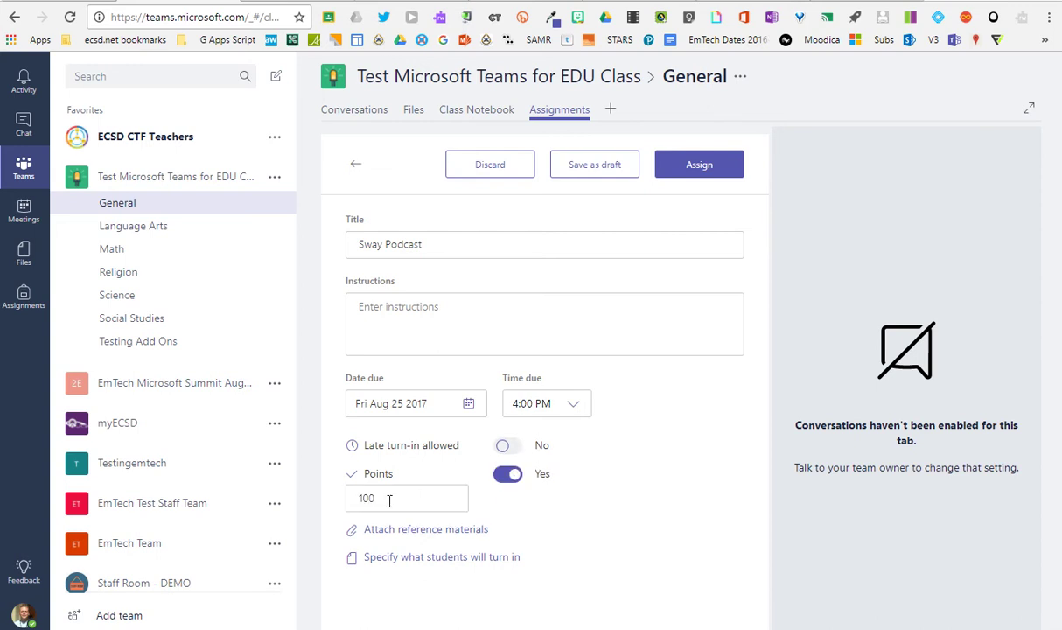
drag(389, 500, 314, 504)
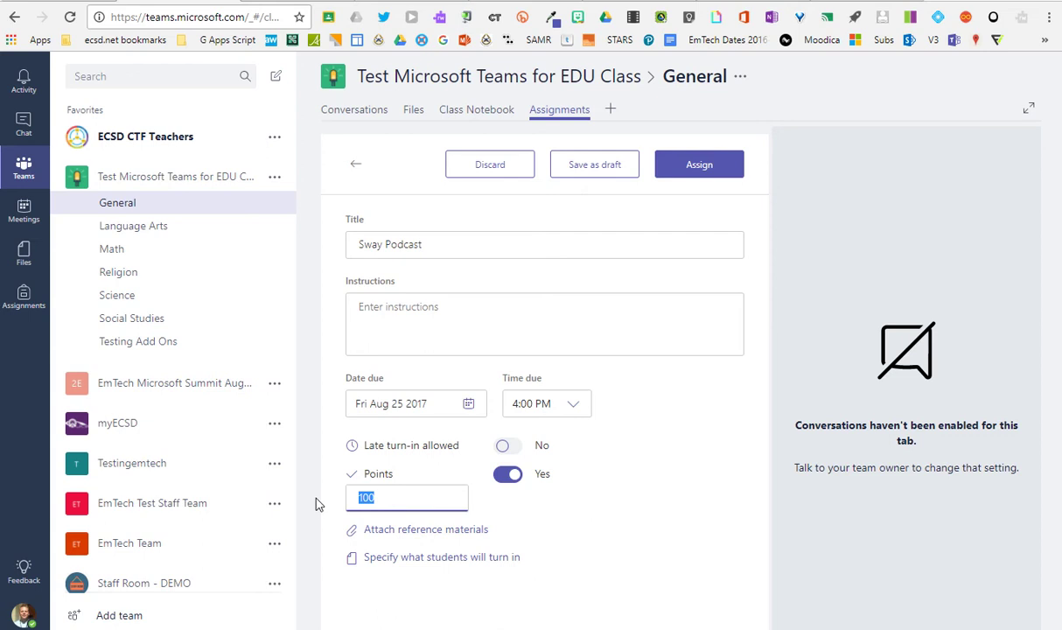
text(20)
click(443, 570)
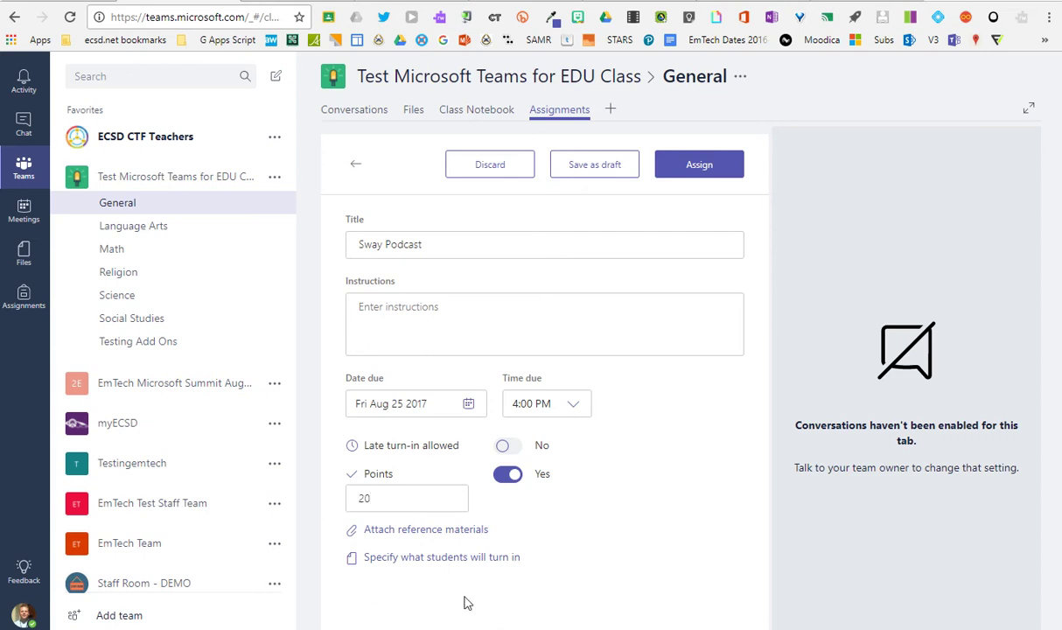
Step: Examine the OneDrive and link options for attaching reference materials, then close them without attaching anything
click(418, 532)
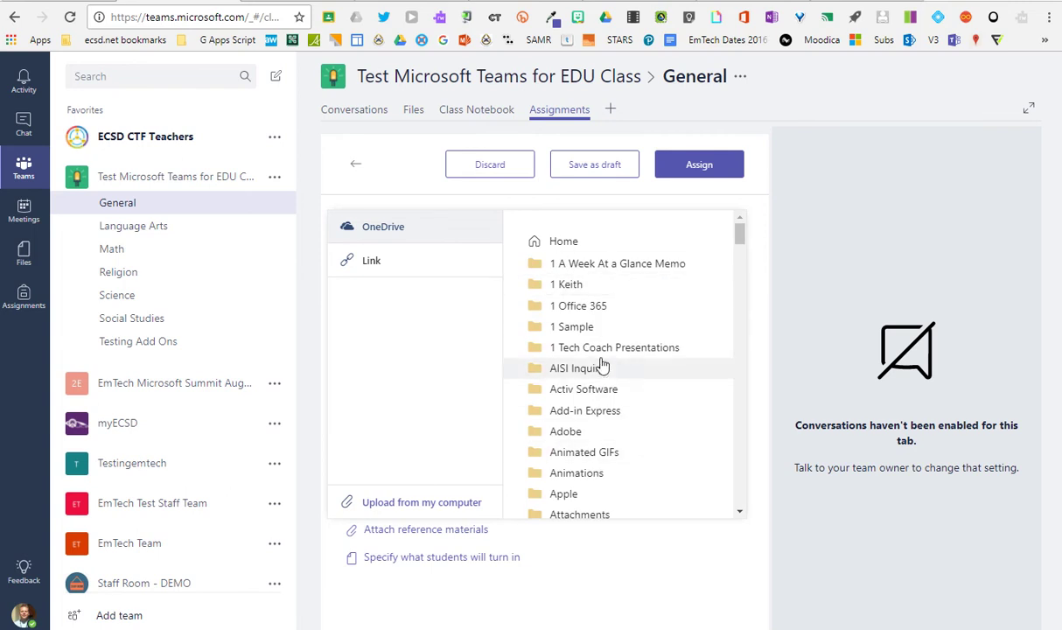
click(372, 270)
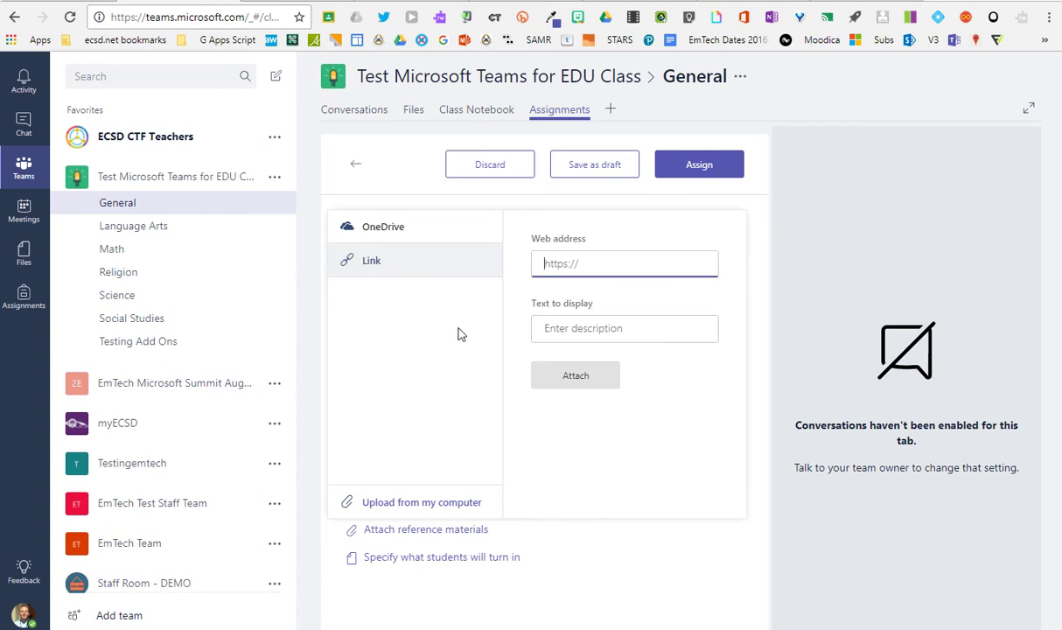
click(575, 537)
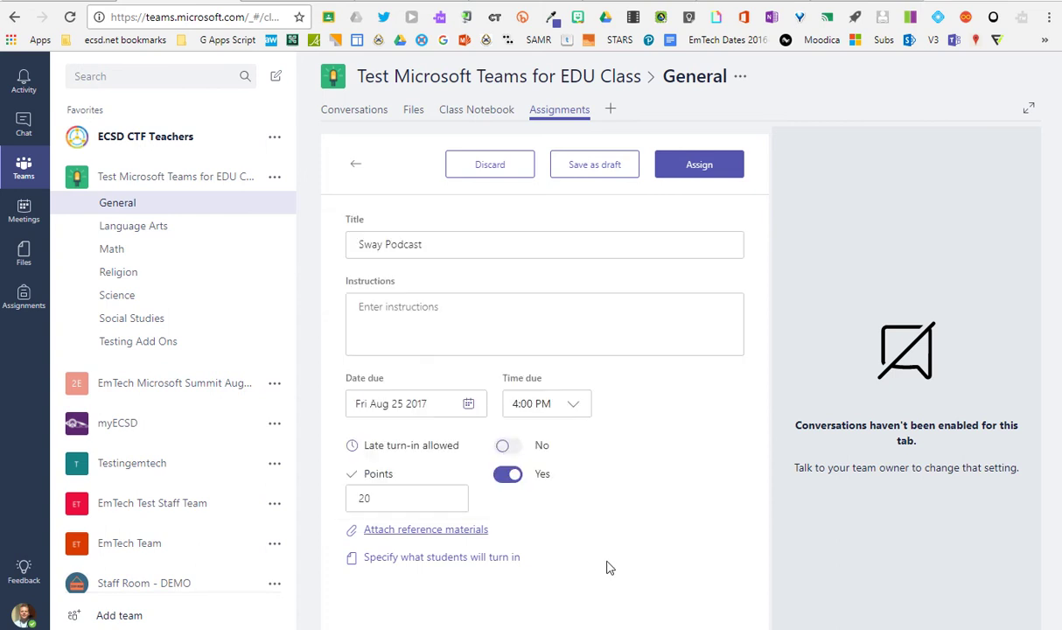
Step: Examine the options for what students will turn in, including the OneDrive folder "1 Office 365", without choosing a file
click(456, 560)
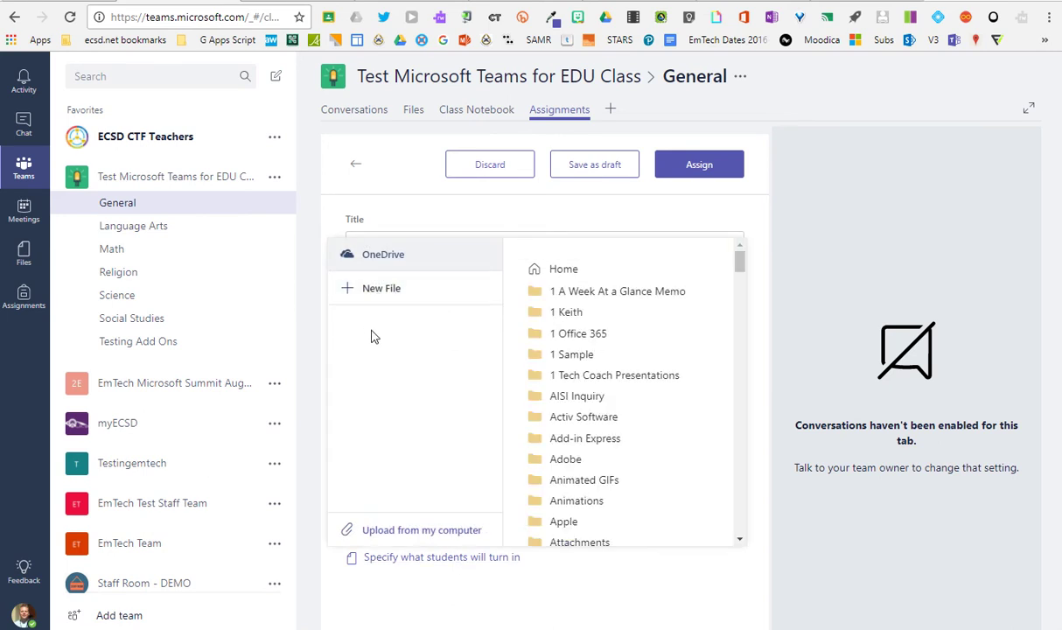
click(602, 337)
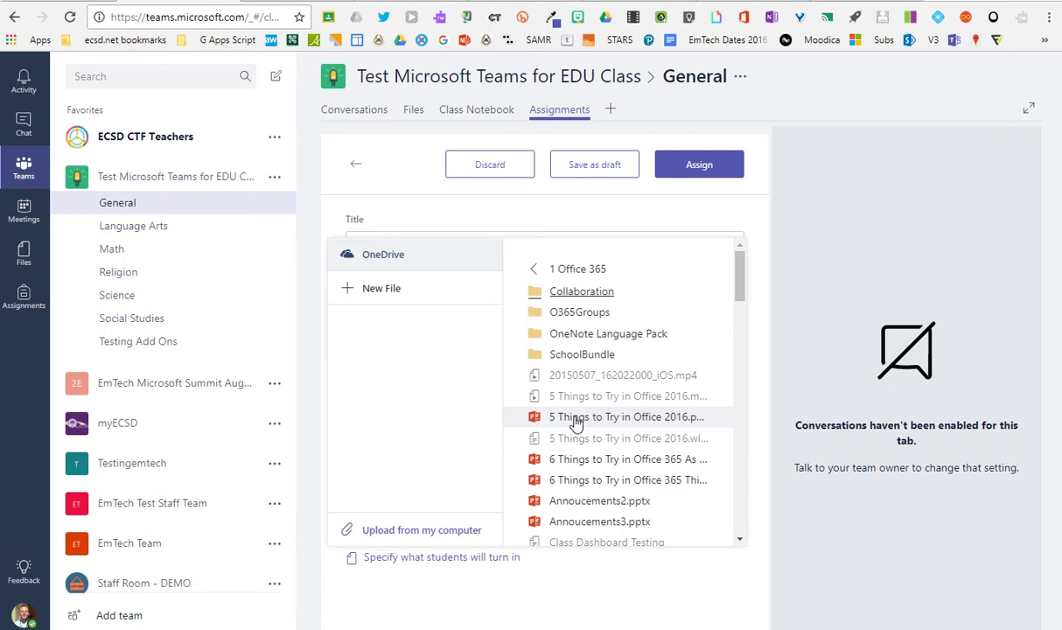
click(572, 590)
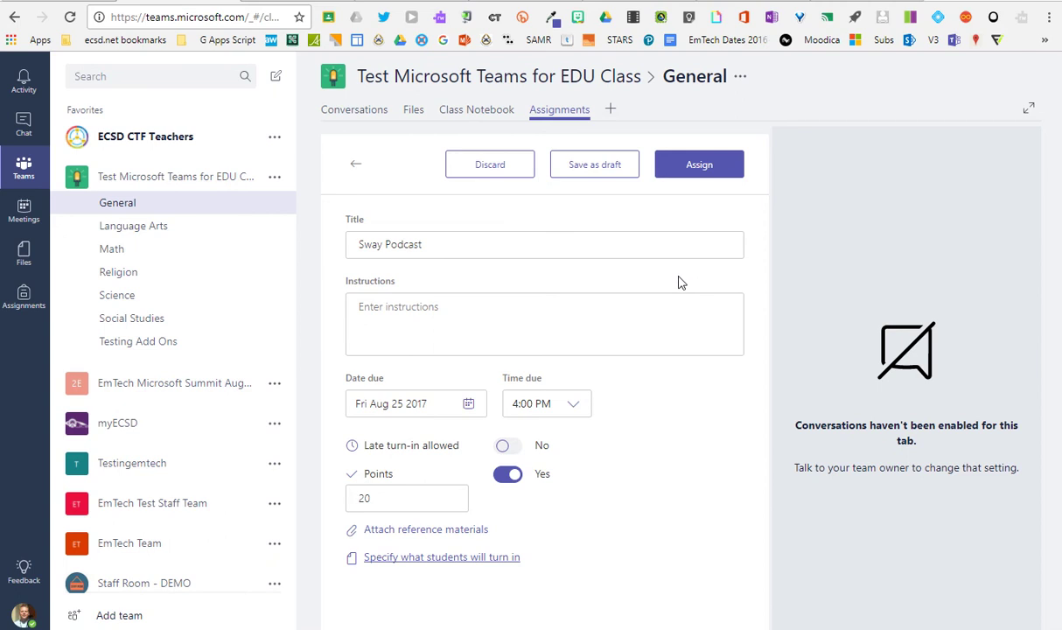
Step: Revisit the reference material sources, checking the OneDrive folders and the web address form, without attaching anything
click(437, 533)
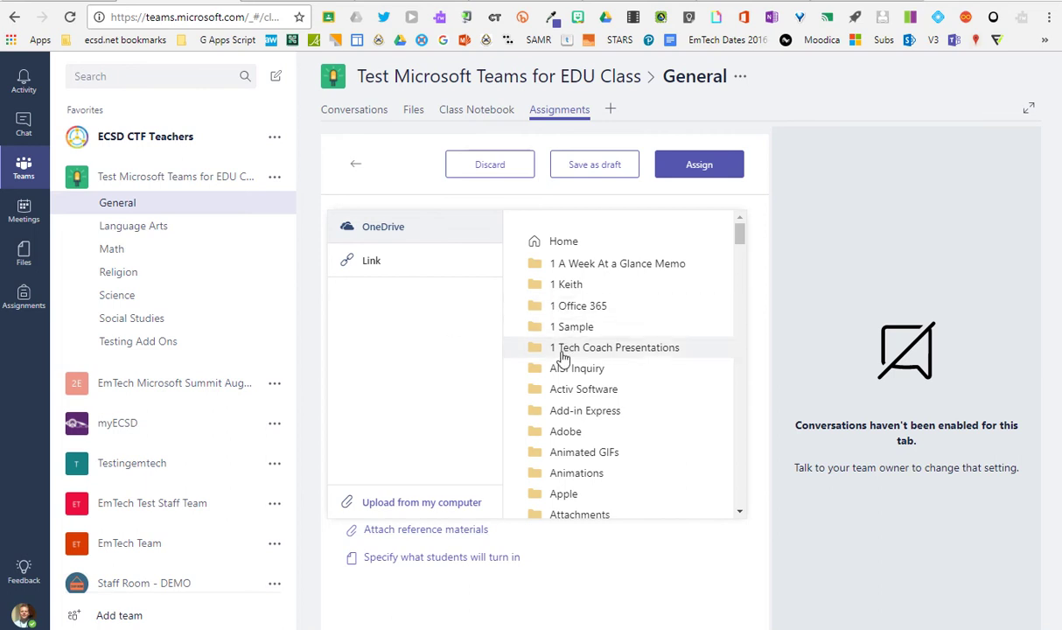
click(377, 270)
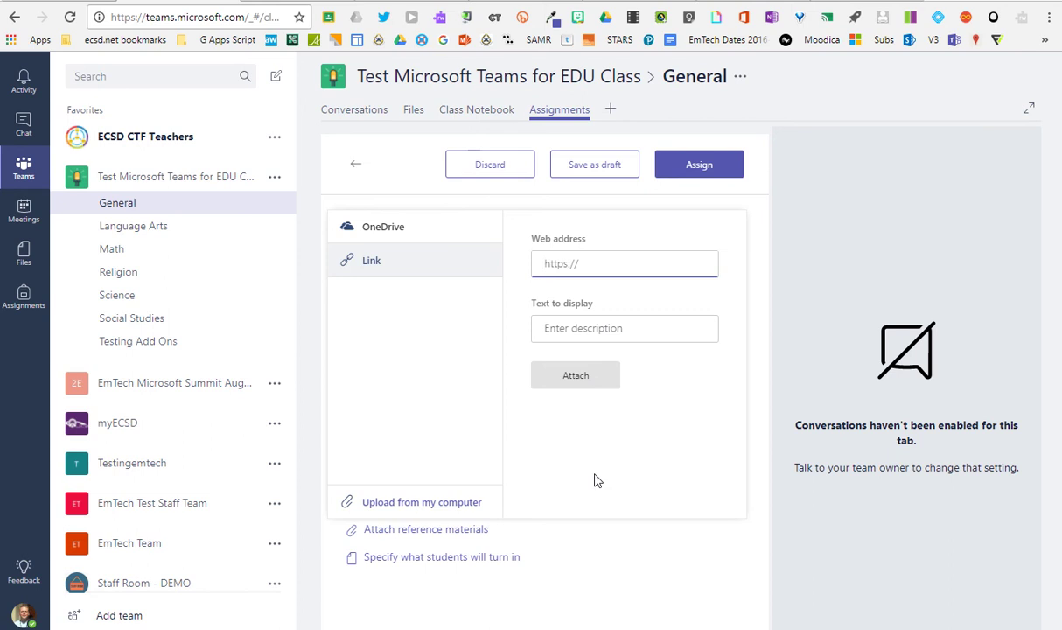
click(550, 524)
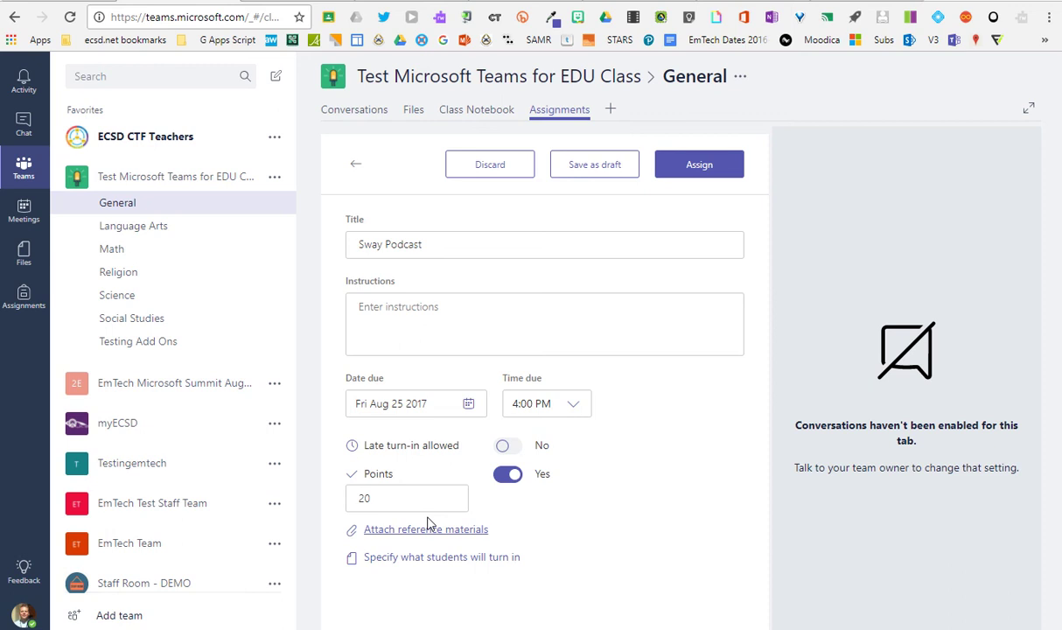
Step: Assign the Sway Podcast assignment to the class and show the days starting Fri Aug 25 in the weekly overview
click(692, 168)
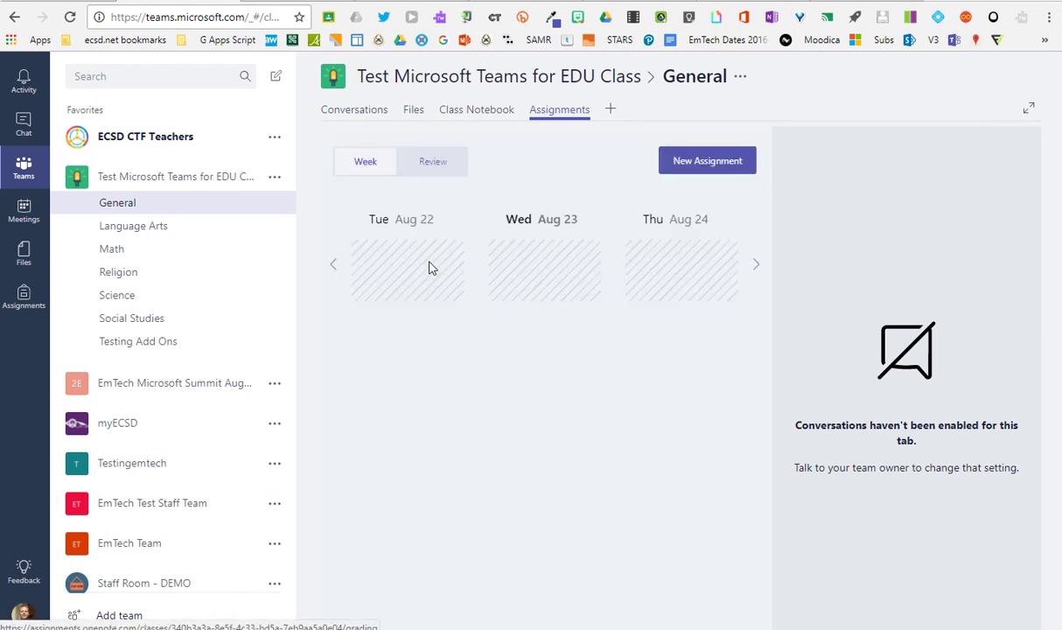
click(755, 266)
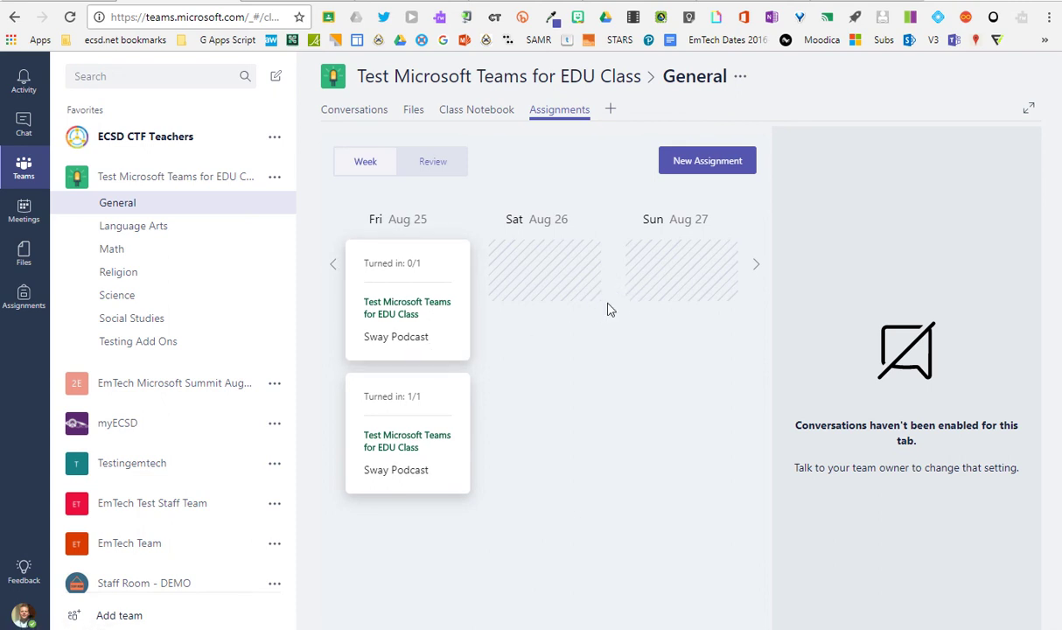
Step: Browse the weekly assignment overview ahead to Sep 3–5 and return to the days starting Fri Aug 25
click(757, 270)
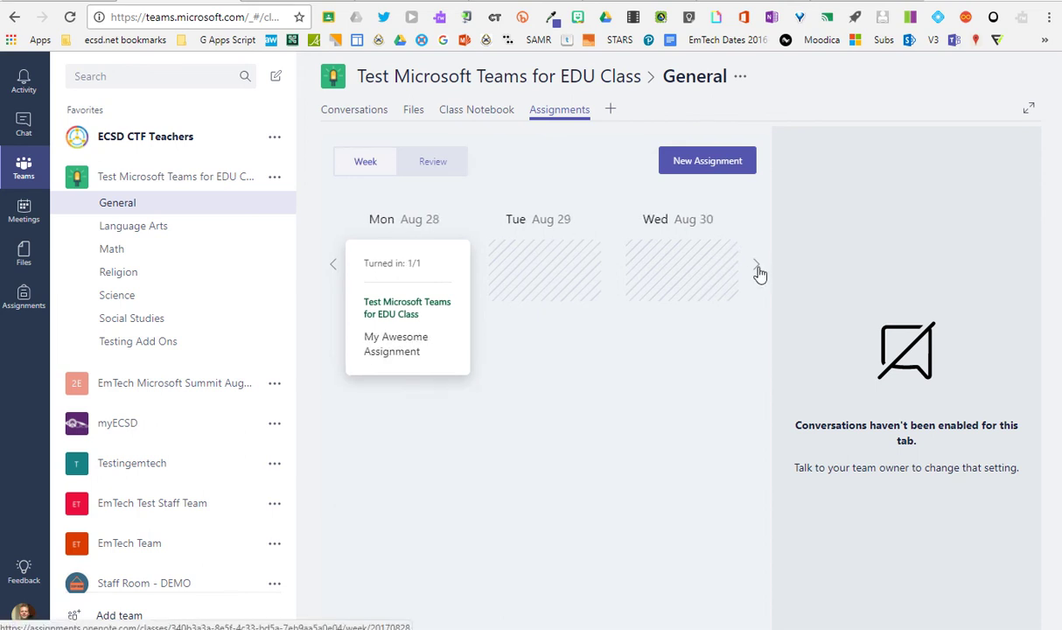
click(757, 270)
click(758, 269)
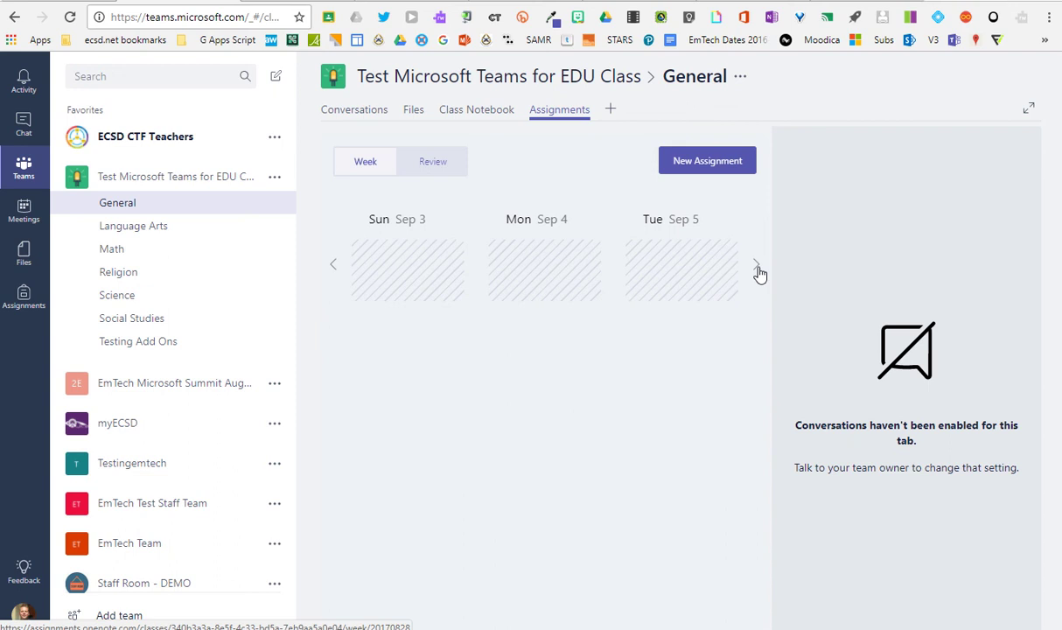
click(335, 267)
click(337, 269)
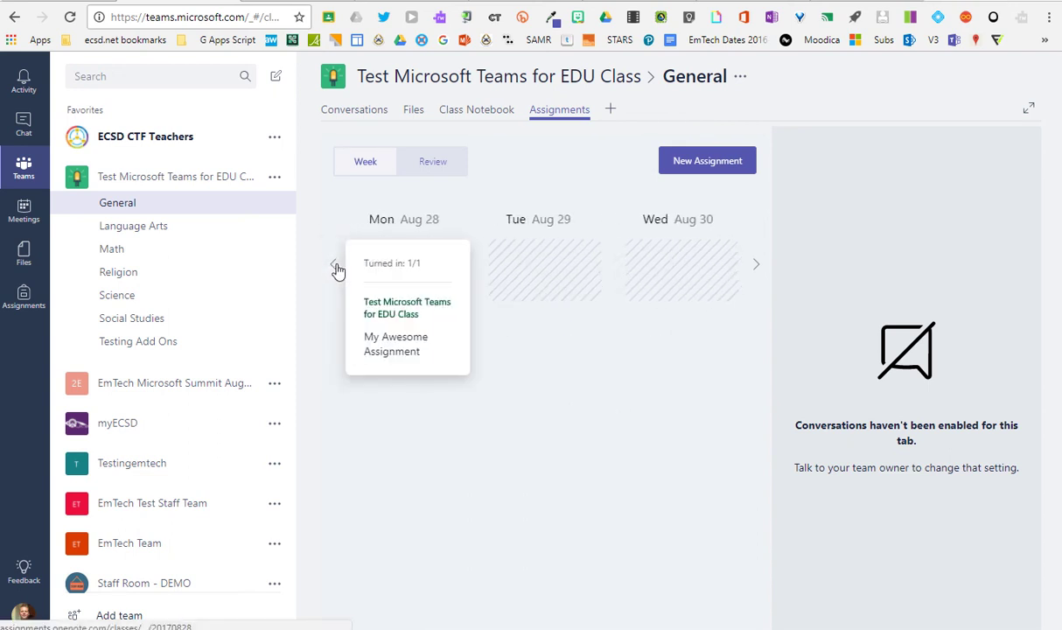
click(333, 266)
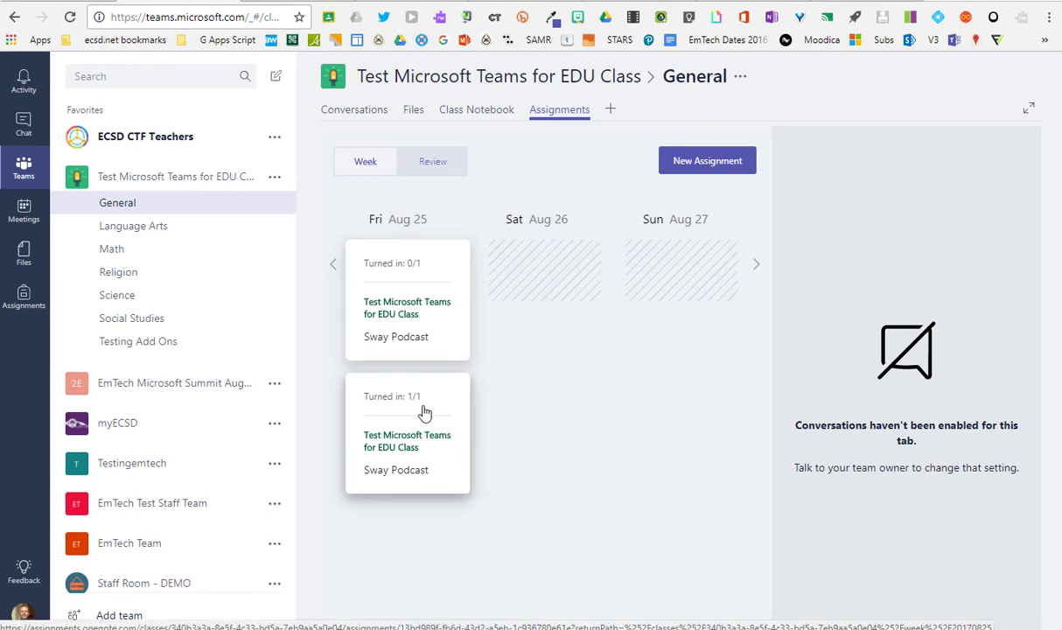
Step: Examine the student's submitted "Parts of a Plant" Sway for the Sway Podcast assignment awaiting review, then return to the review list
click(436, 166)
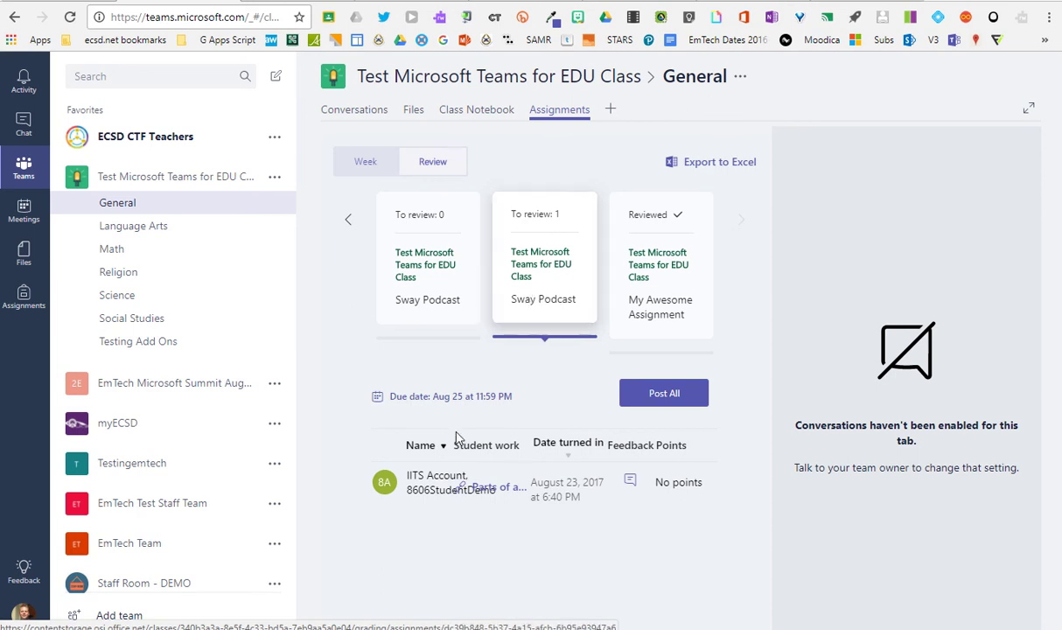
click(532, 267)
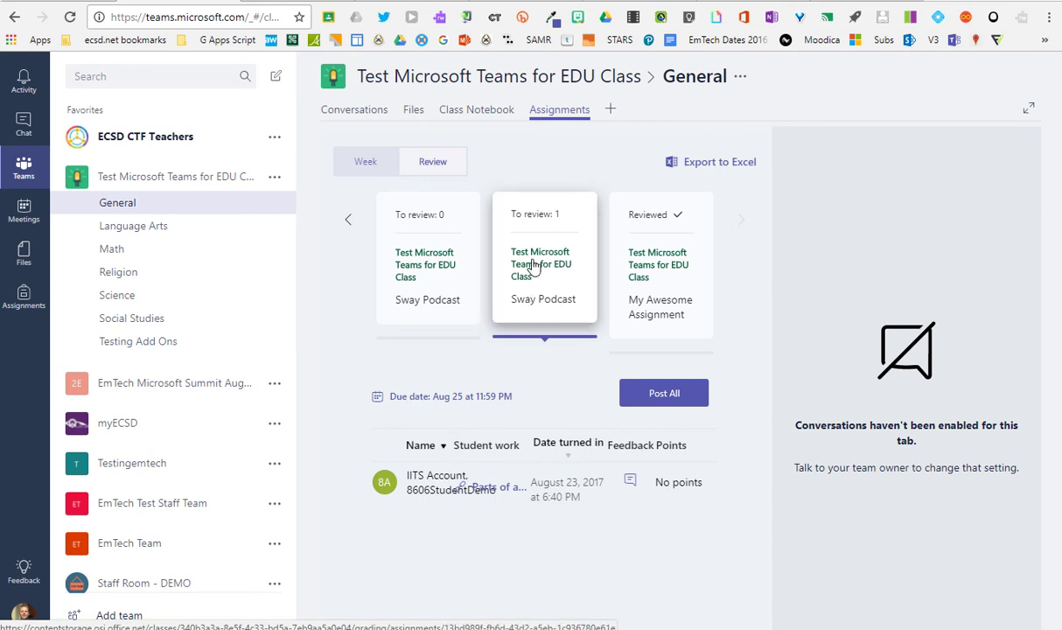
click(512, 496)
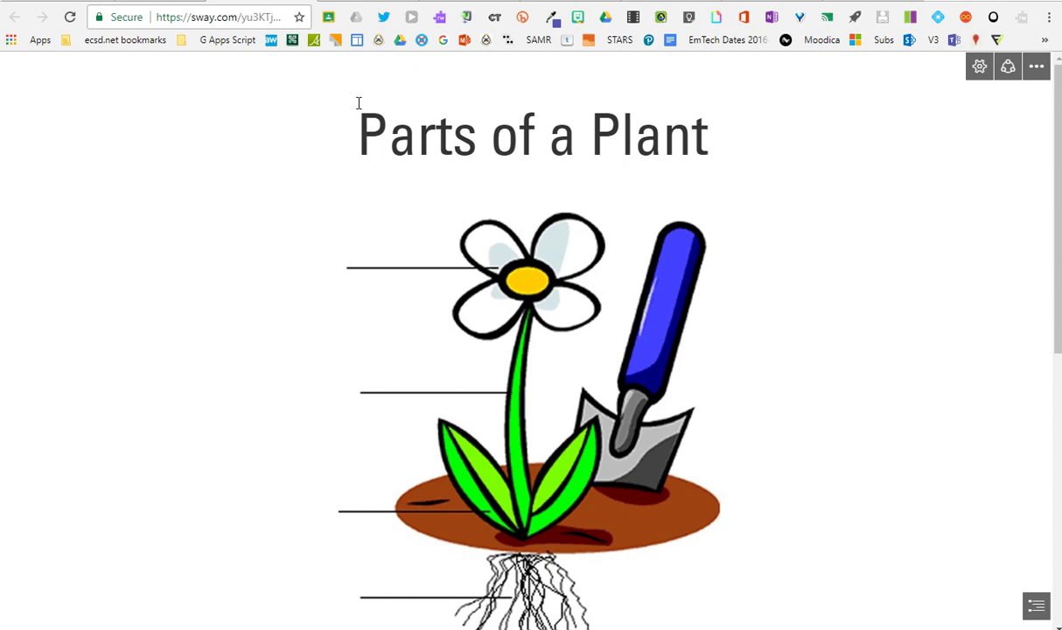
key(ctrl+w)
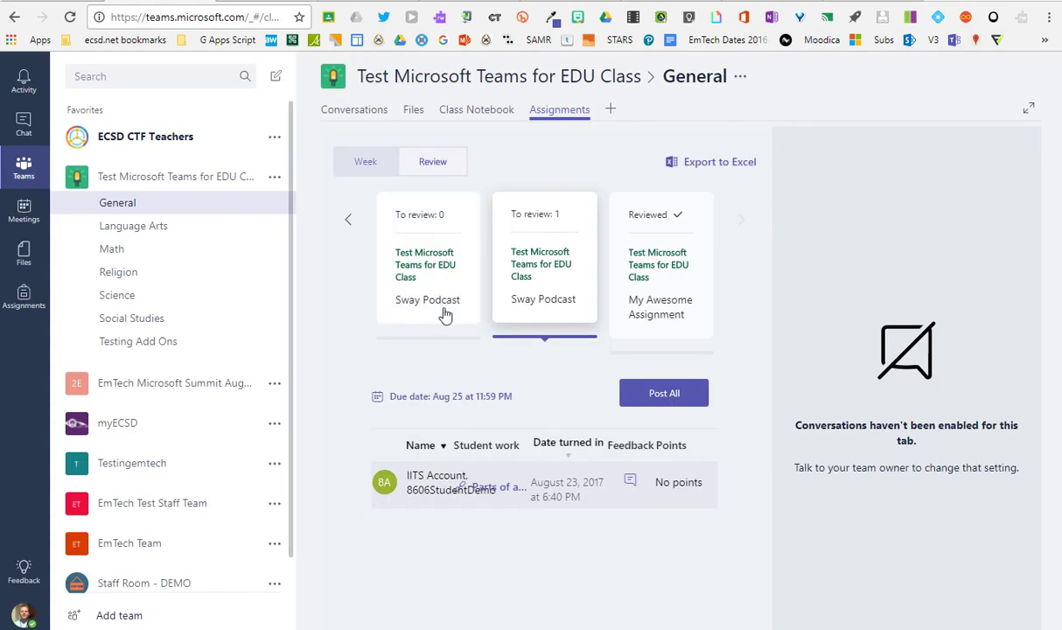